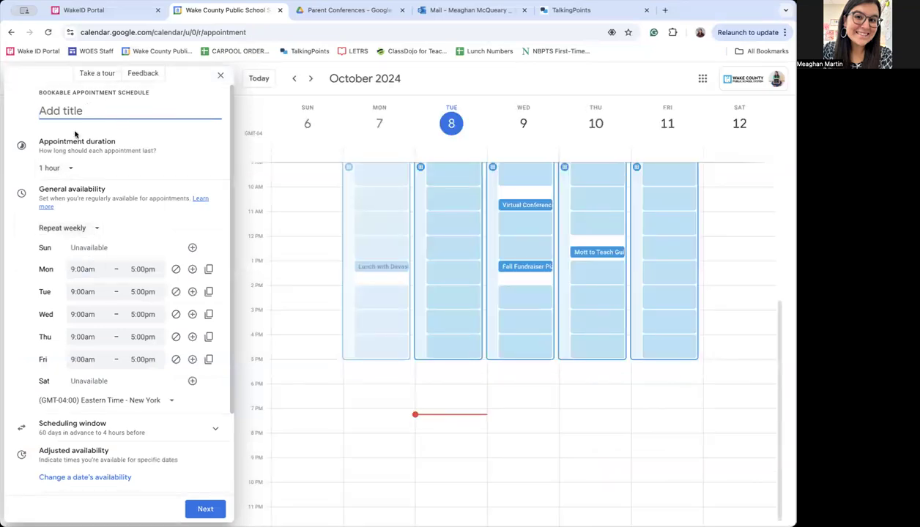
- Title the appointment schedule "Fall Conference" and set the appointment duration to 15 minutes
text(Fall Conference)
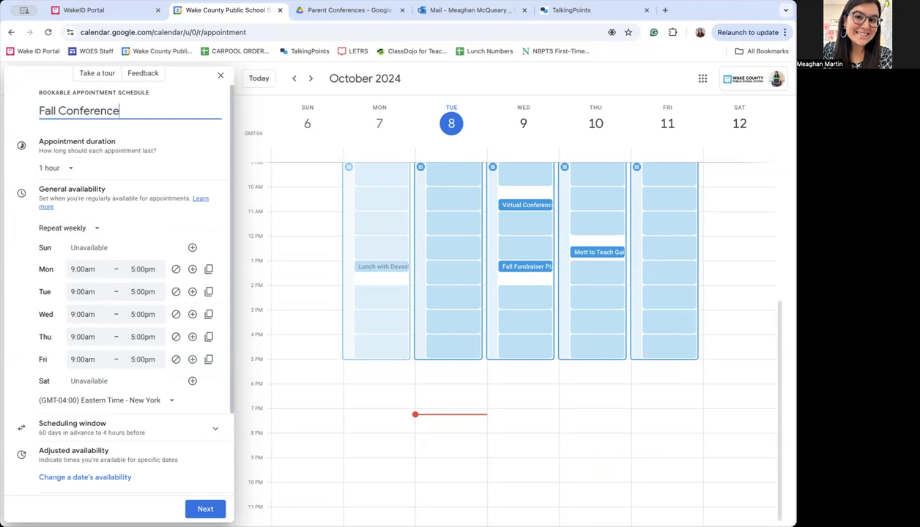
click(68, 167)
click(60, 189)
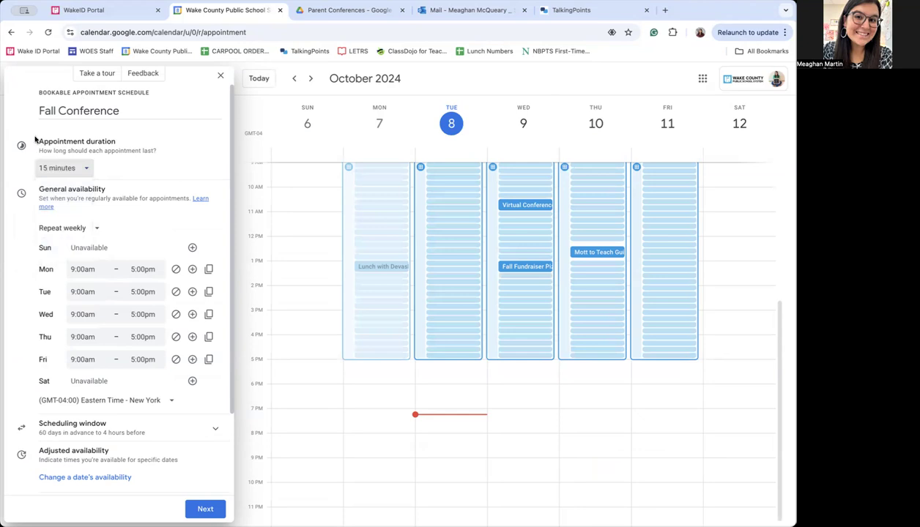
click(46, 168)
click(44, 171)
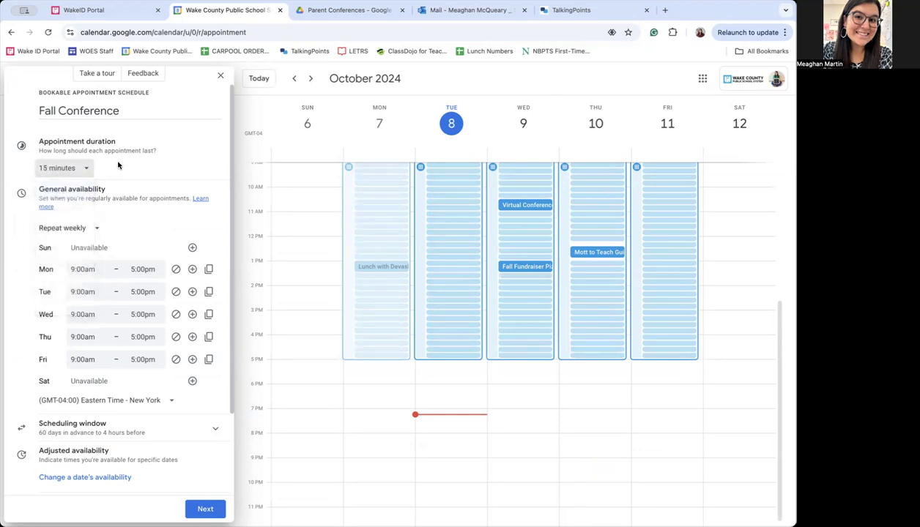
- Make the availability non-repeating and set its date to Oct 14, 2024
click(97, 229)
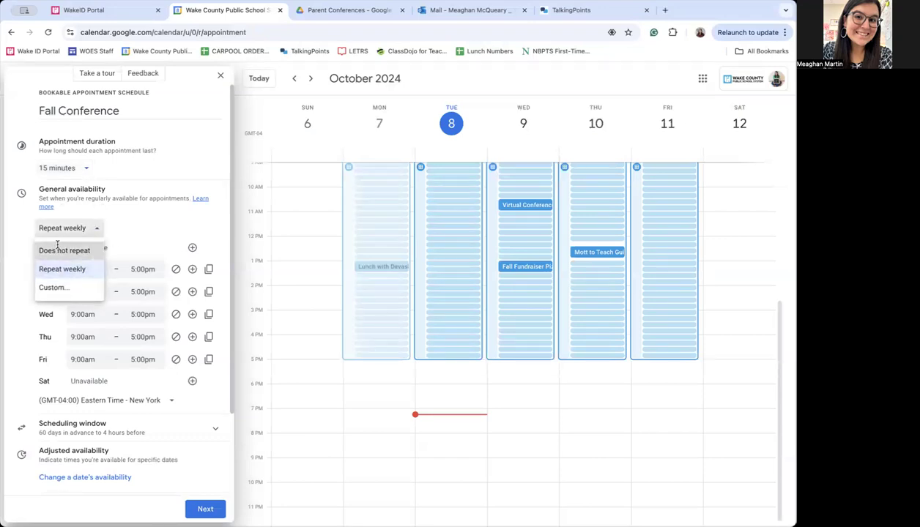
click(65, 250)
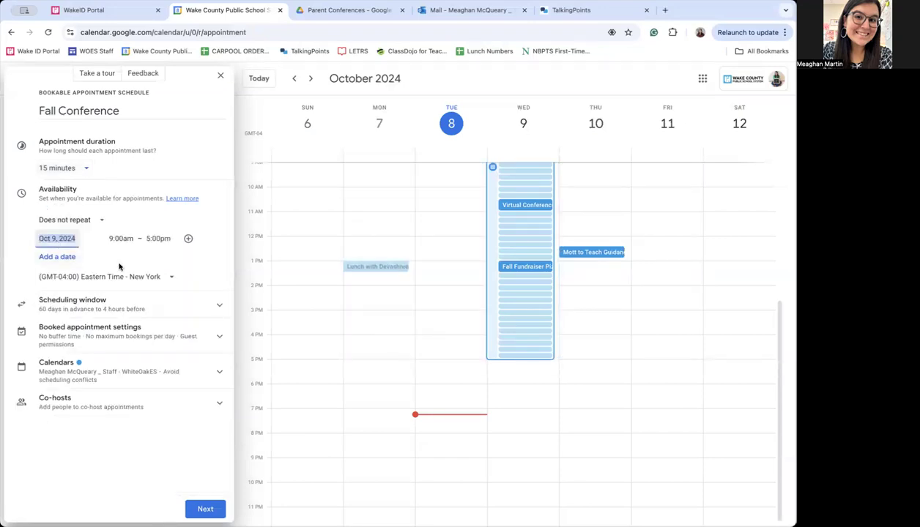
click(59, 238)
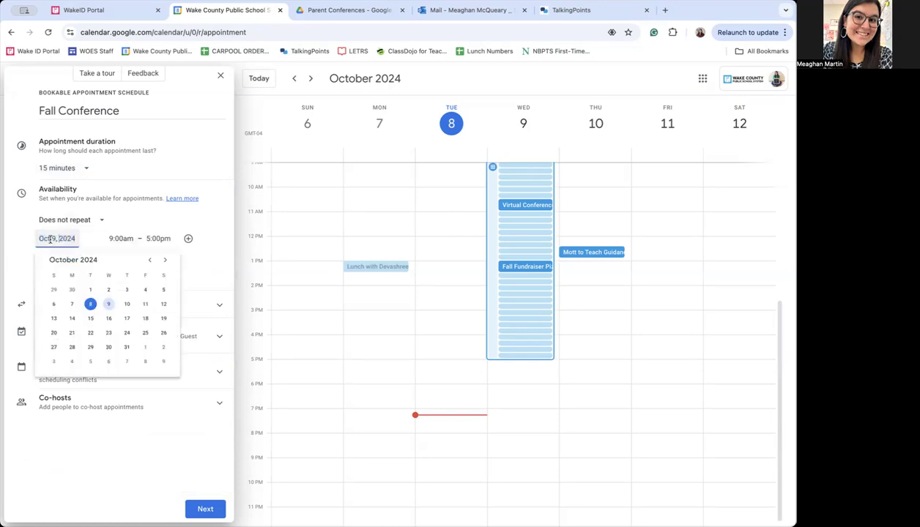
click(71, 318)
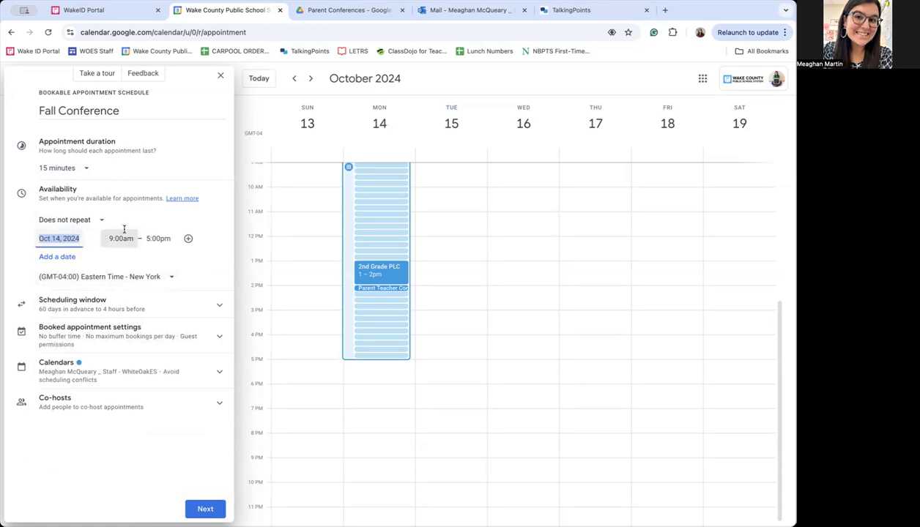
- Set the end time of the Oct 14 availability to 12:00pm
scroll(359, 263, up, 1)
scroll(402, 272, up, 1)
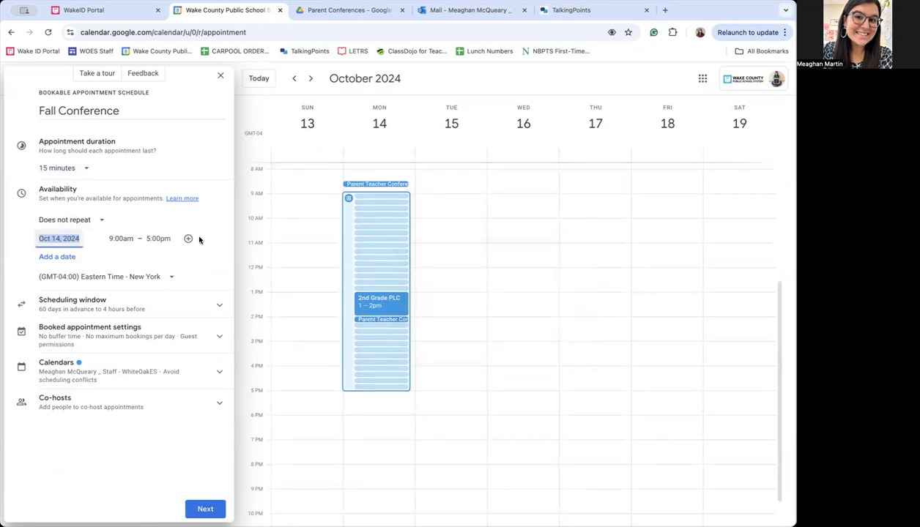
click(158, 238)
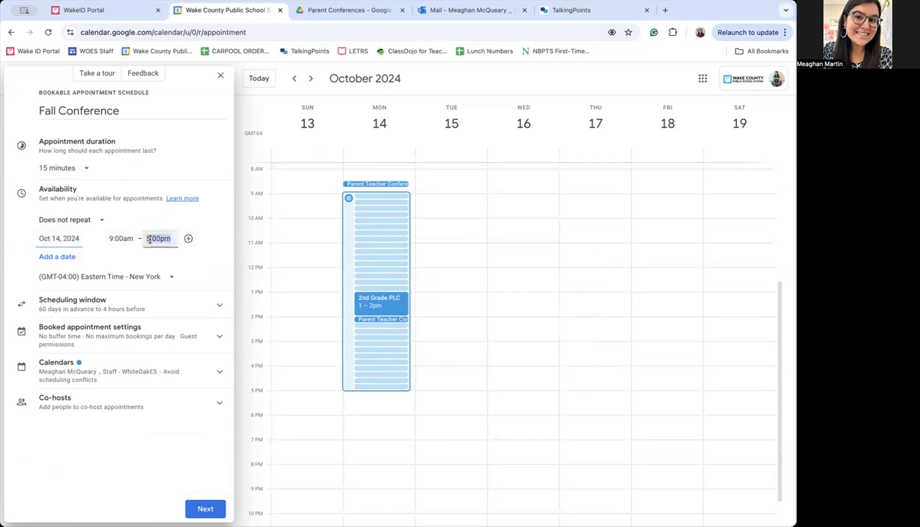
scroll(205, 306, up, 2)
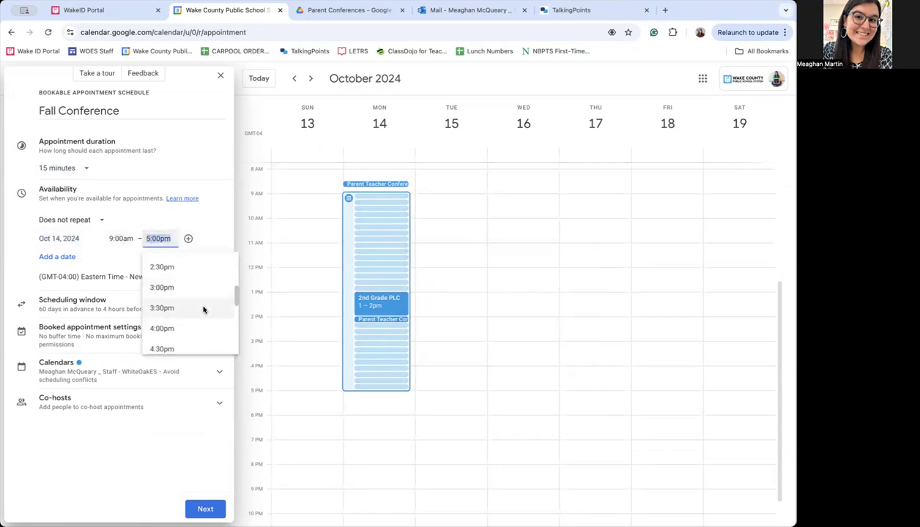
scroll(201, 306, up, 2)
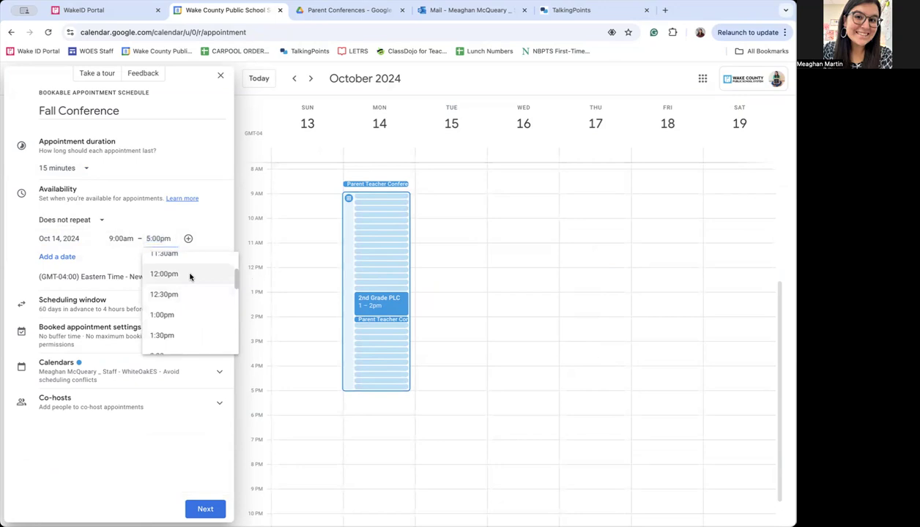
click(191, 273)
click(211, 239)
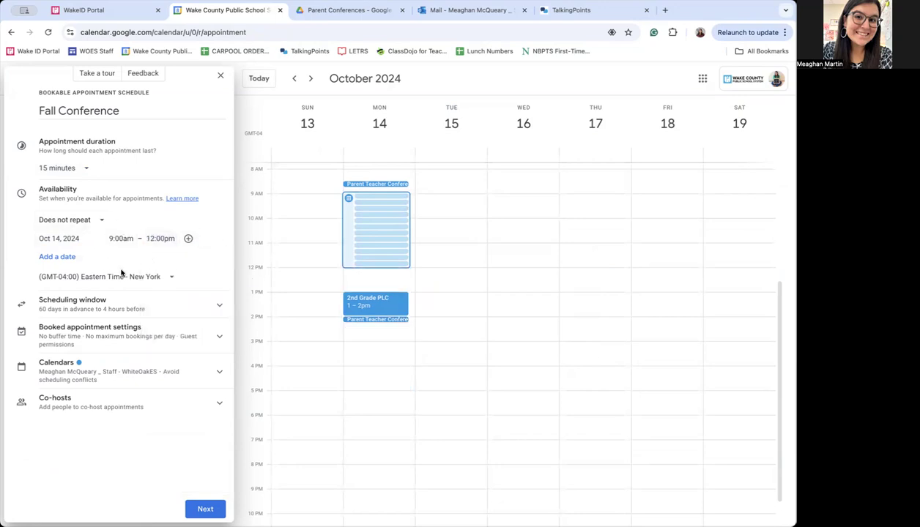
- Add a second availability period on Oct 14 from 2:00pm to 3:30pm
click(187, 239)
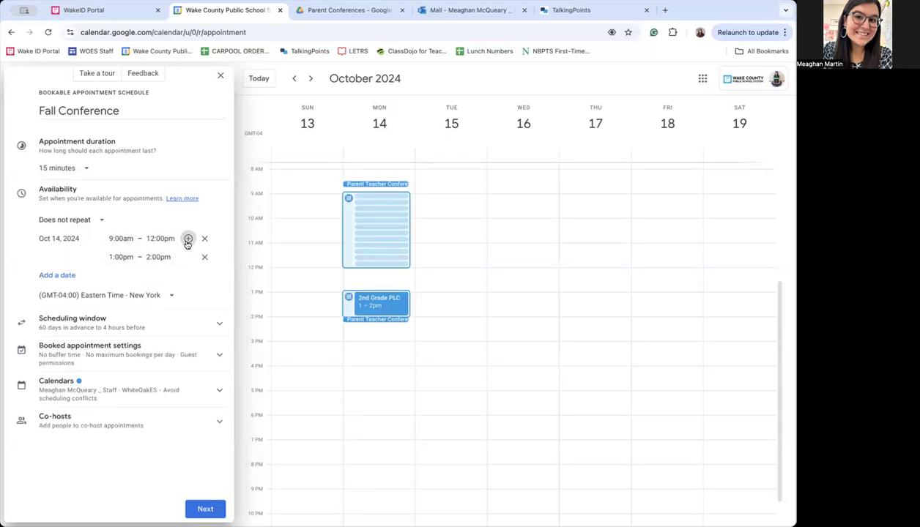
click(130, 259)
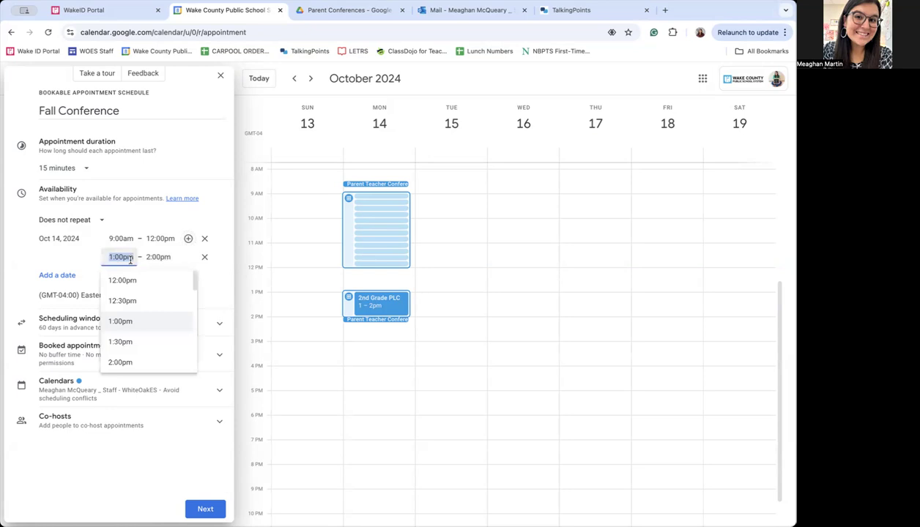
click(146, 361)
click(158, 258)
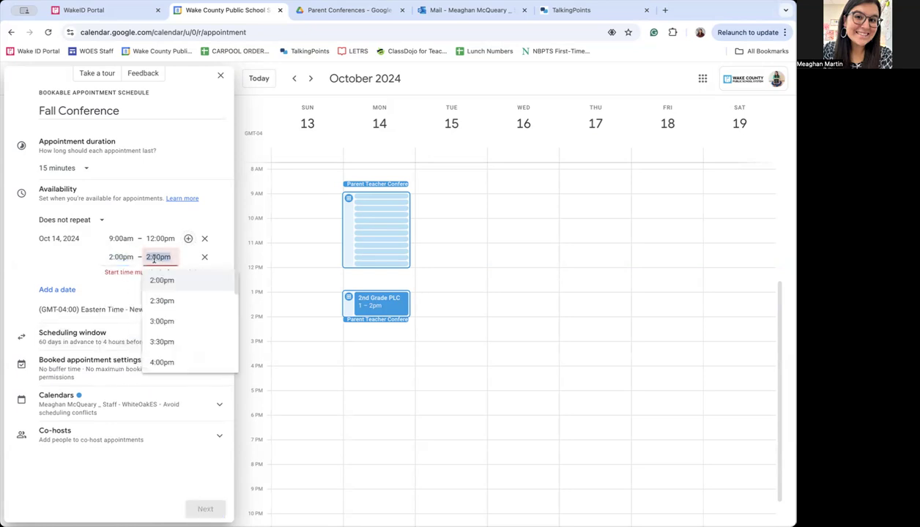
click(175, 341)
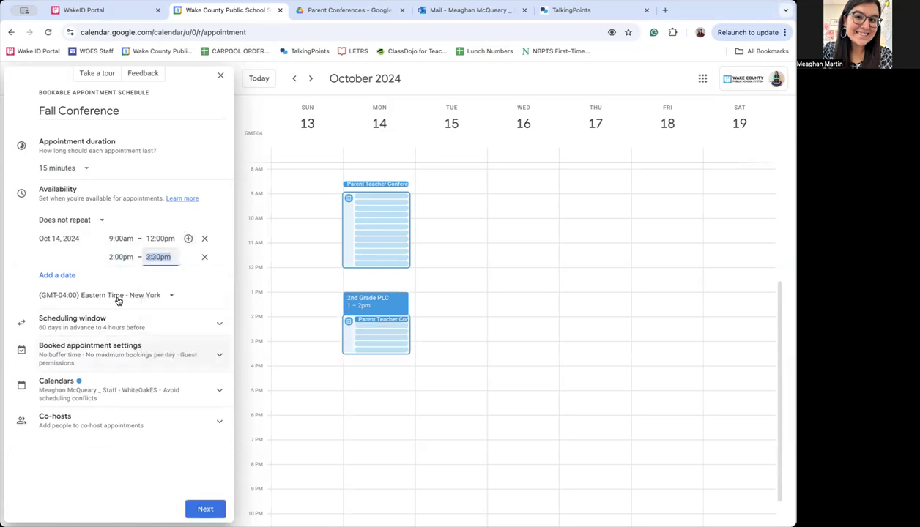
click(223, 268)
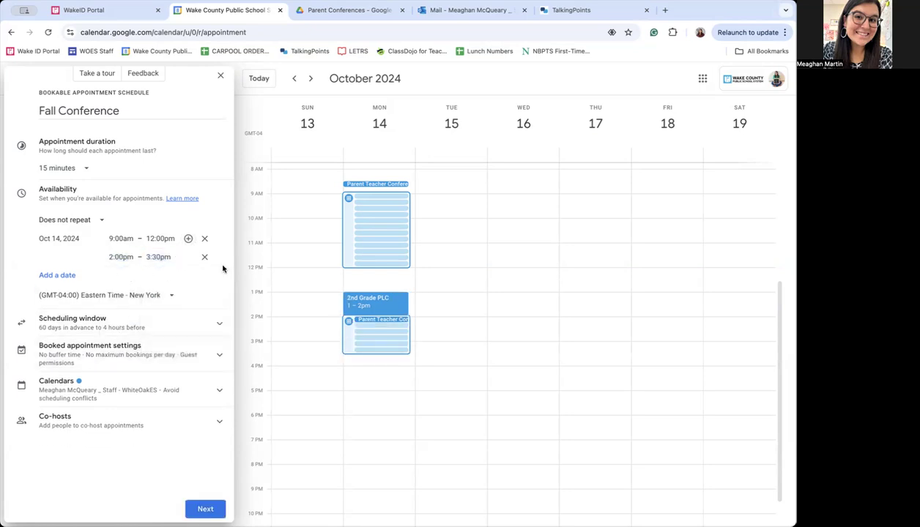
- Add Nov 1, 2024 as another available date, with a period from 10:00am to 12:00pm
click(54, 277)
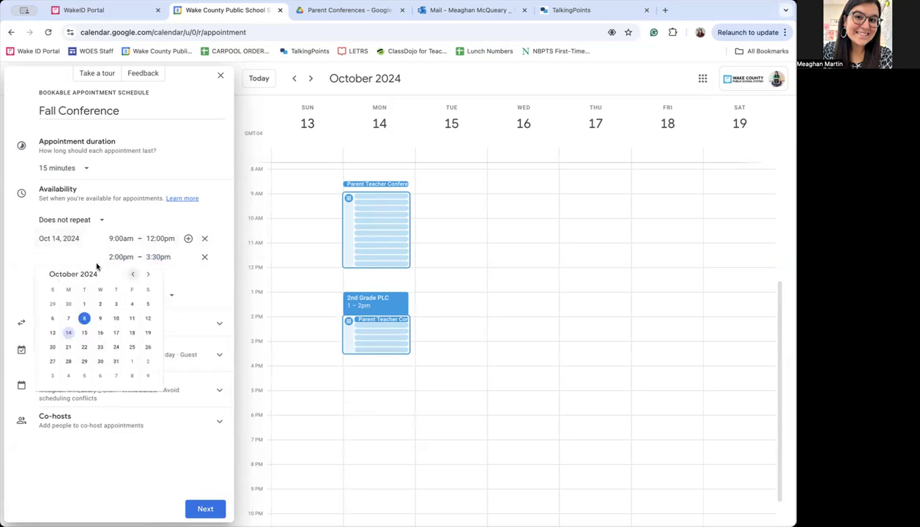
click(131, 361)
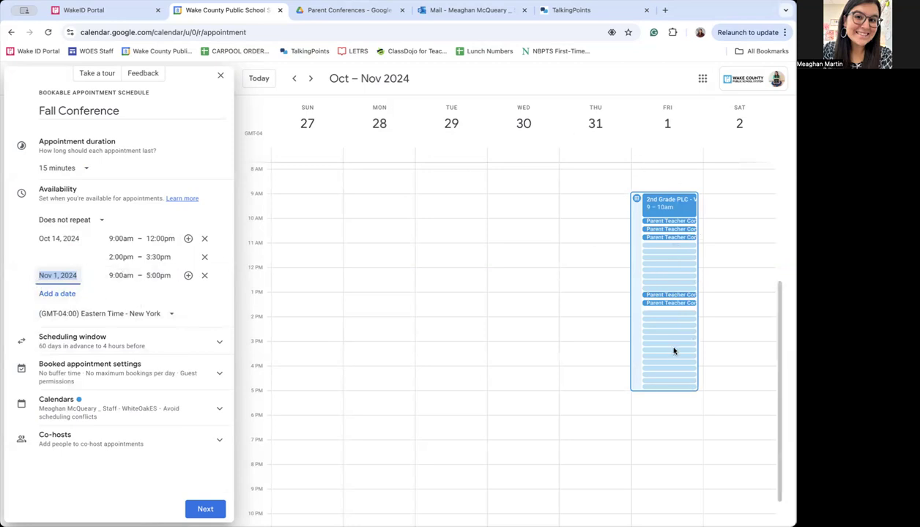
click(121, 276)
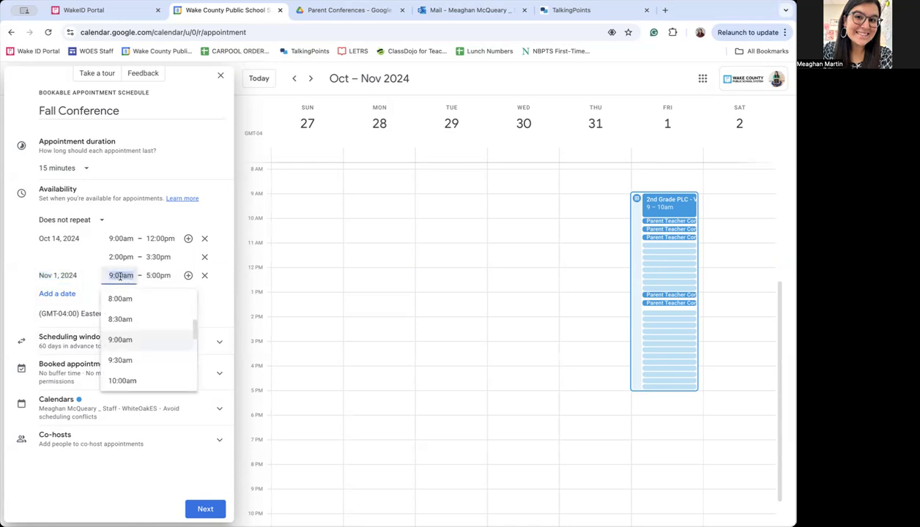
scroll(157, 364, down, 1)
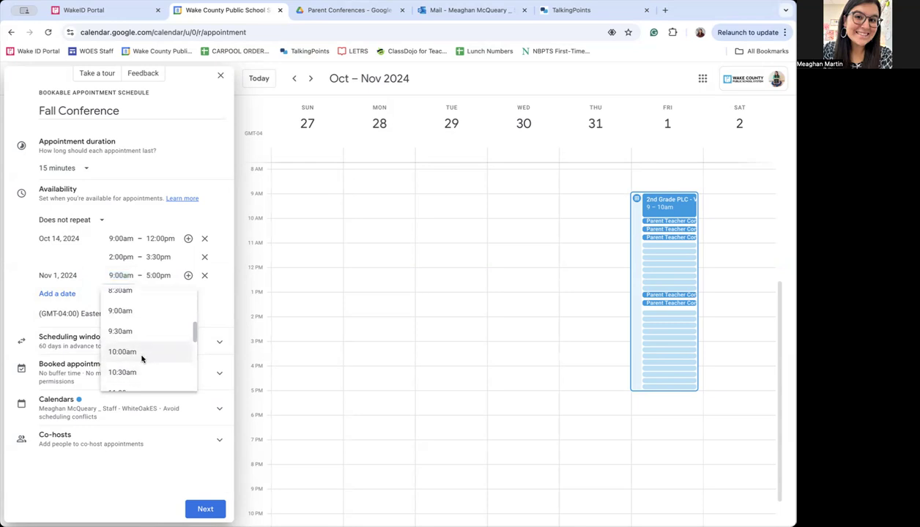
click(141, 353)
click(155, 276)
scroll(167, 354, up, 4)
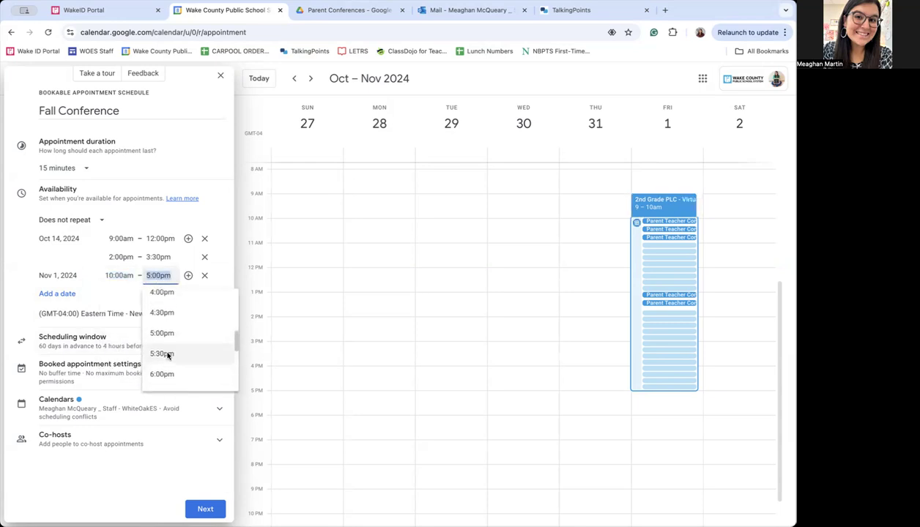
scroll(167, 354, up, 3)
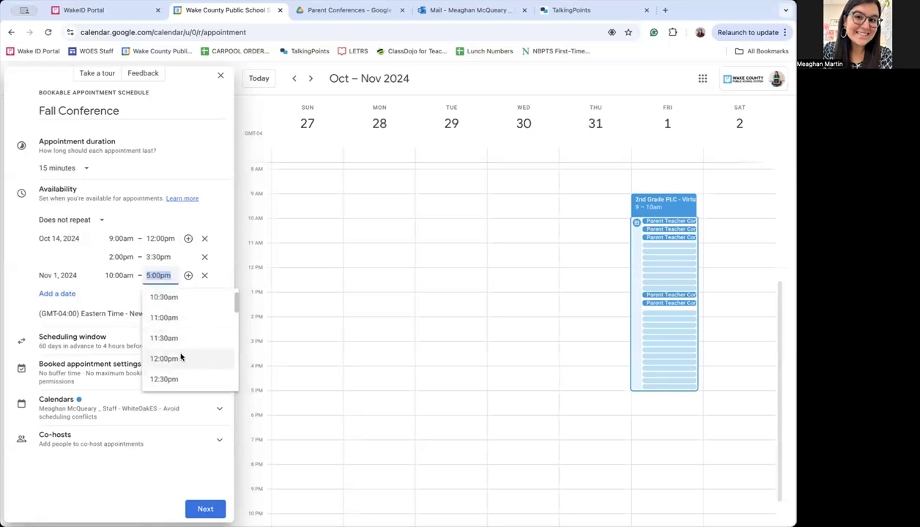
click(178, 360)
- Add a second availability period on Nov 1 from 1:30pm to 3:30pm
click(188, 275)
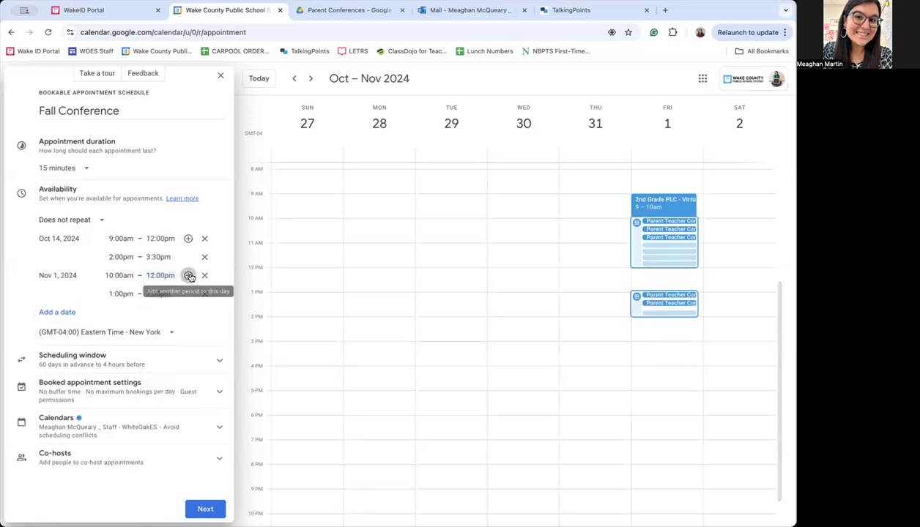
click(121, 293)
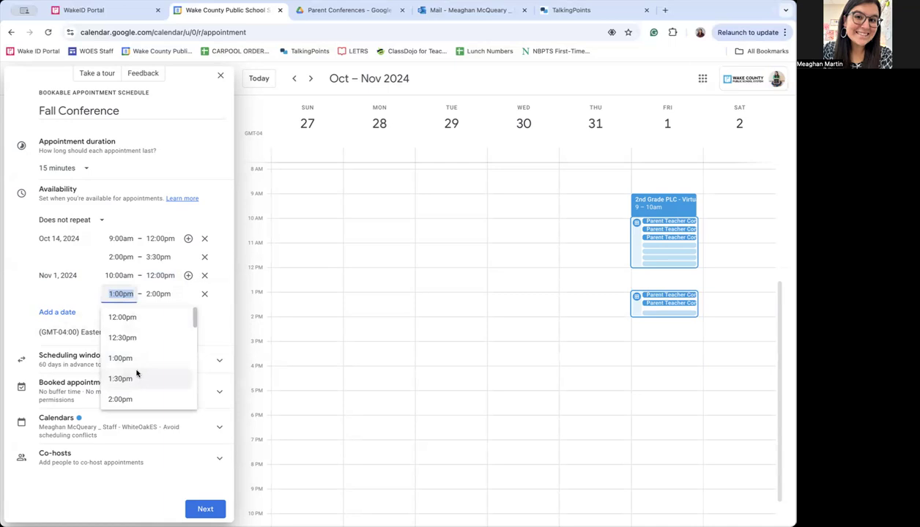
click(122, 358)
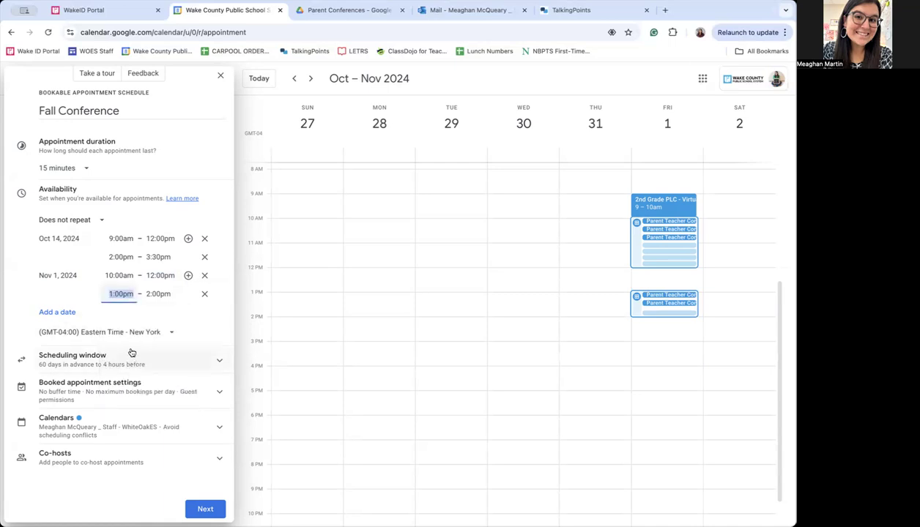
click(121, 294)
click(160, 379)
click(158, 294)
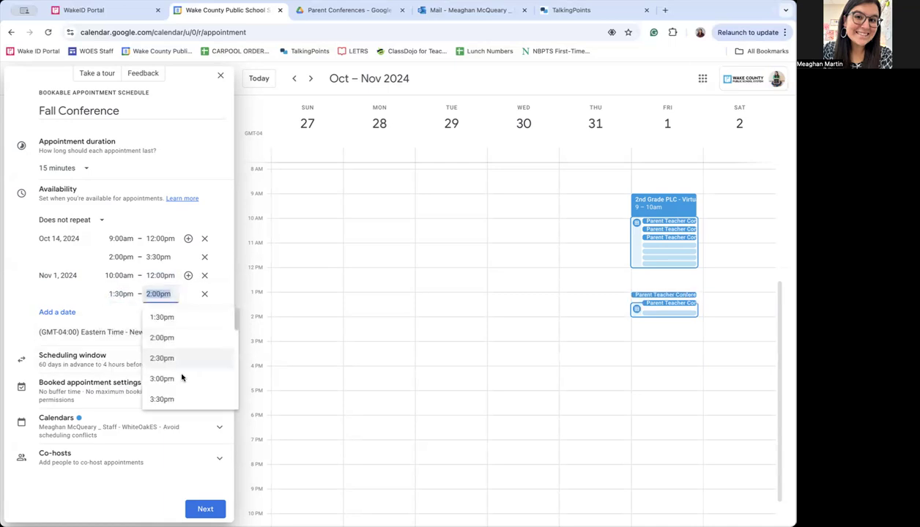
click(178, 399)
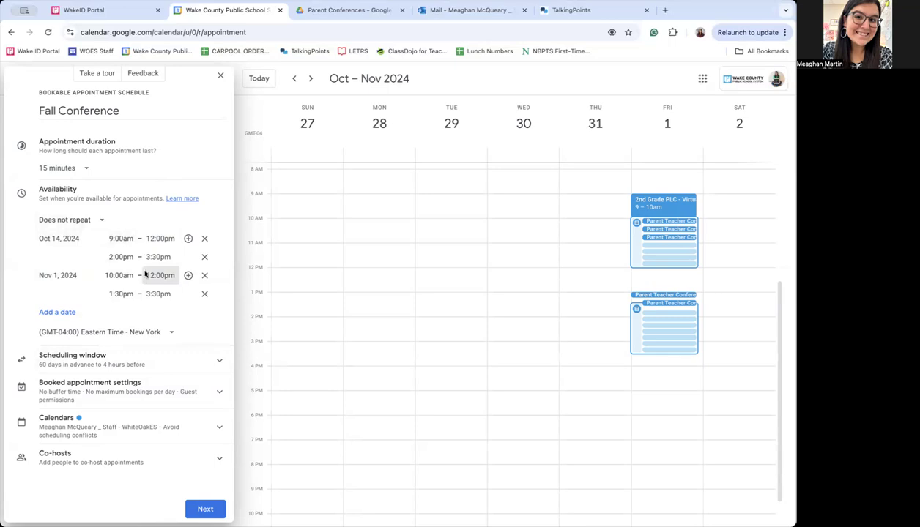
- Enable buffer time between appointment slots in the booked appointment settings and set it to 5 minutes
click(50, 388)
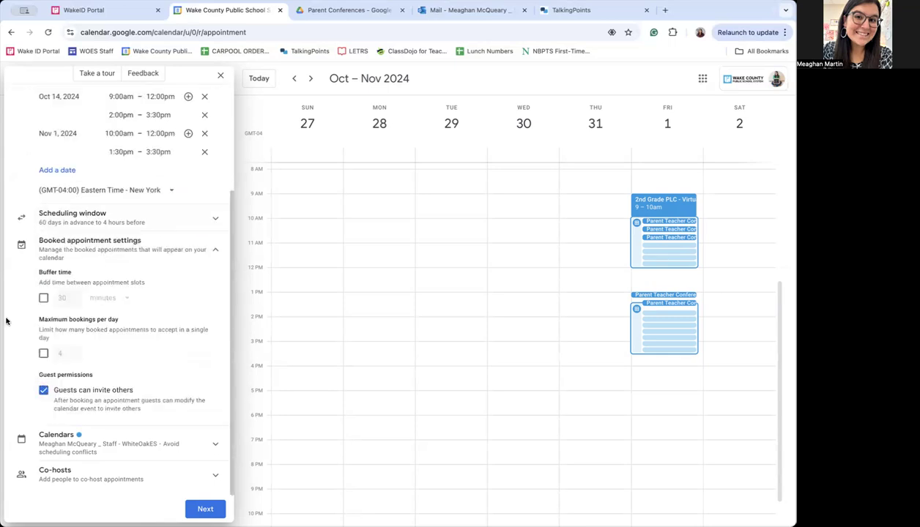
click(45, 299)
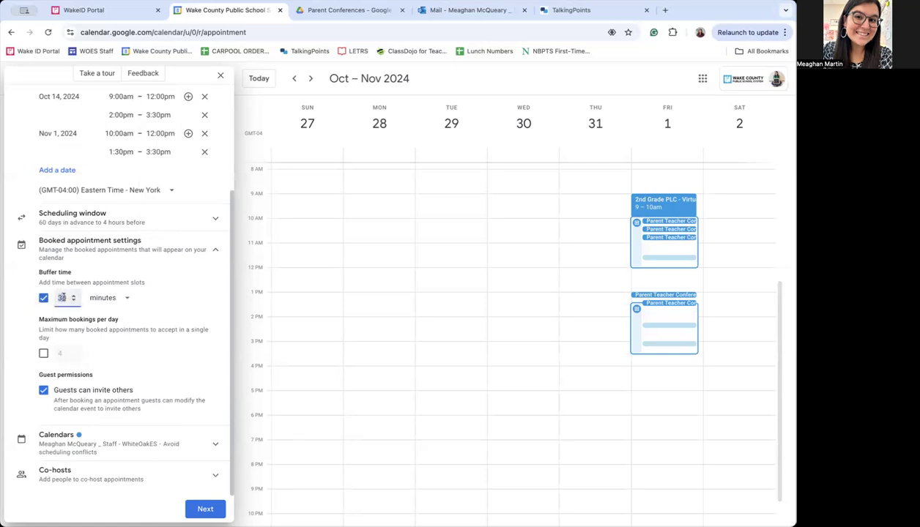
text(5)
key(Return)
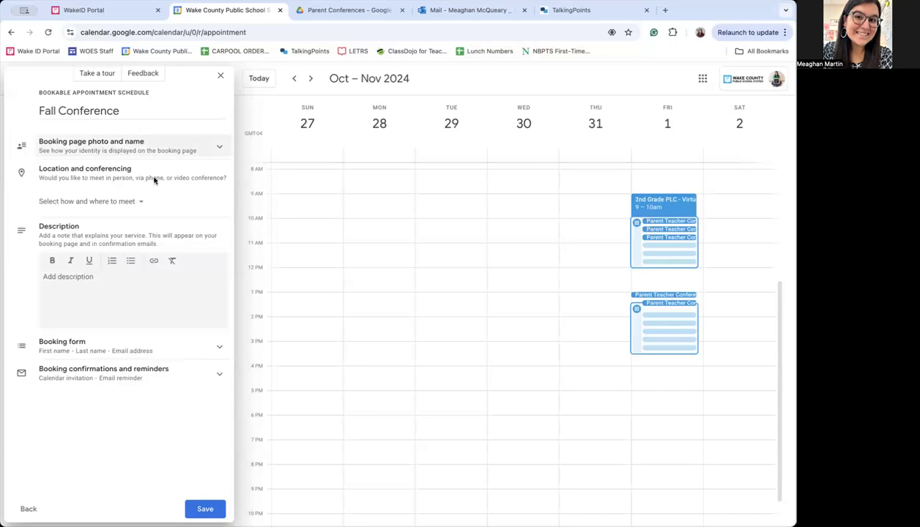
click(27, 509)
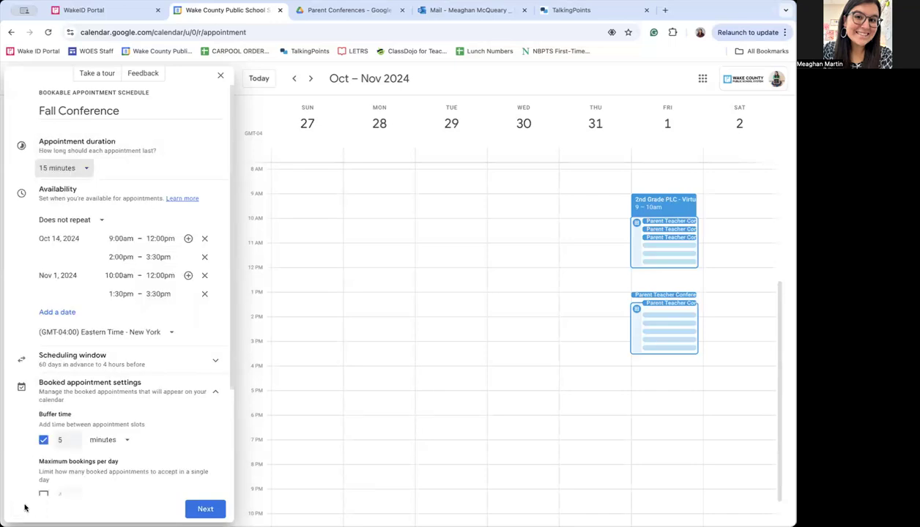
scroll(170, 399, down, 3)
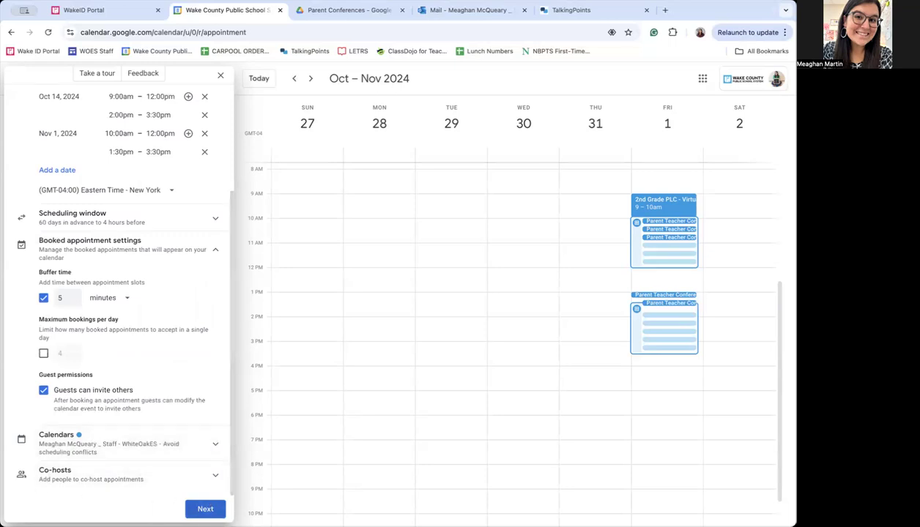
- Continue to the booking page settings and expand the booking page photo and name details
click(205, 509)
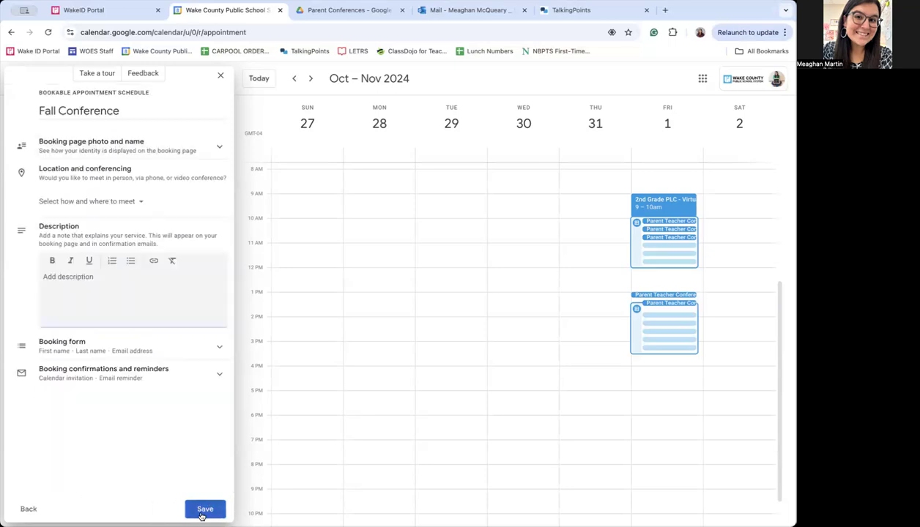
click(96, 148)
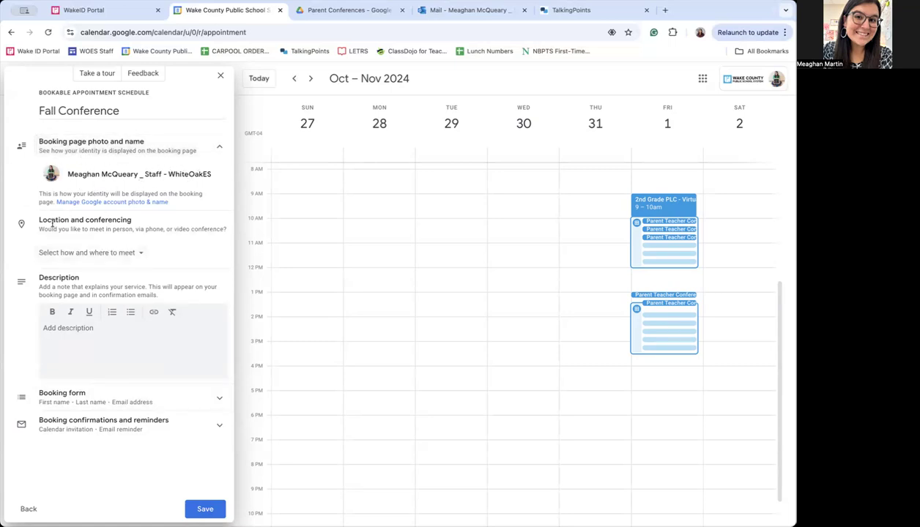
- Set the meeting location to Google Meet video conferencing and enter the description "Hi I'm looking forward to meeting with you!"
click(99, 251)
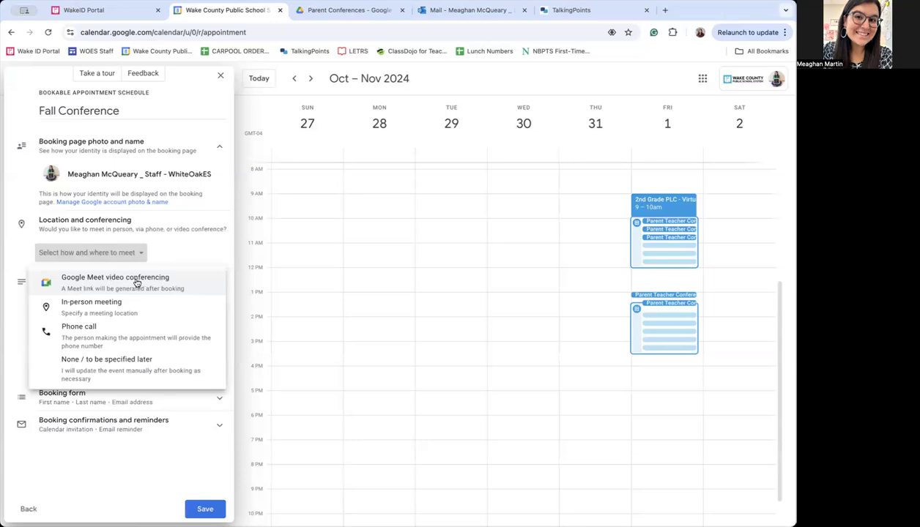
click(200, 285)
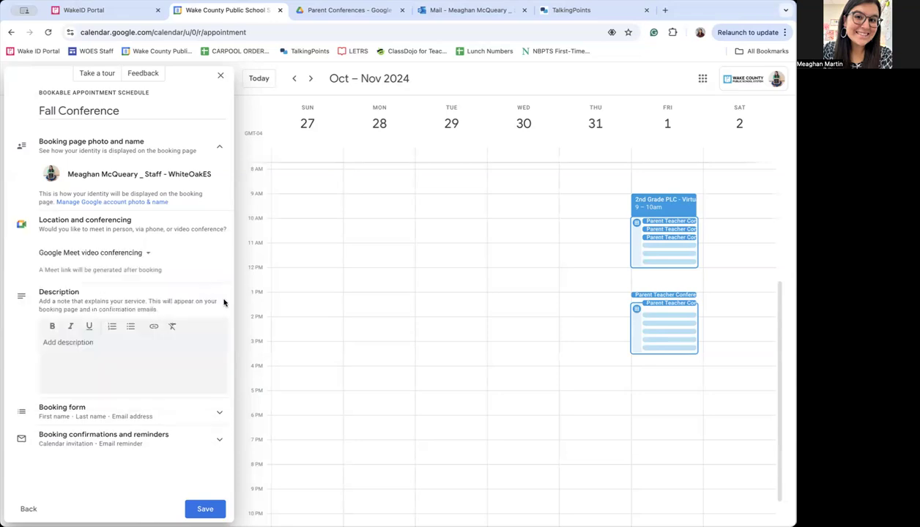
click(130, 258)
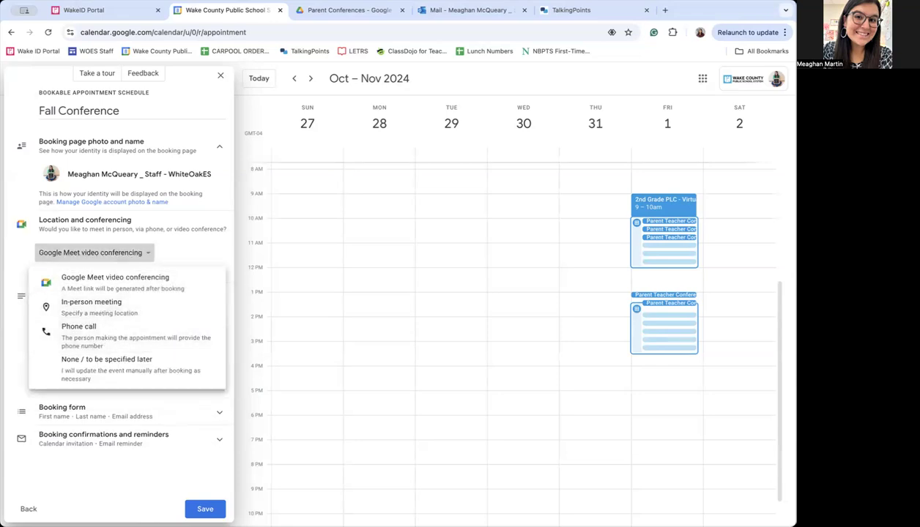
click(117, 284)
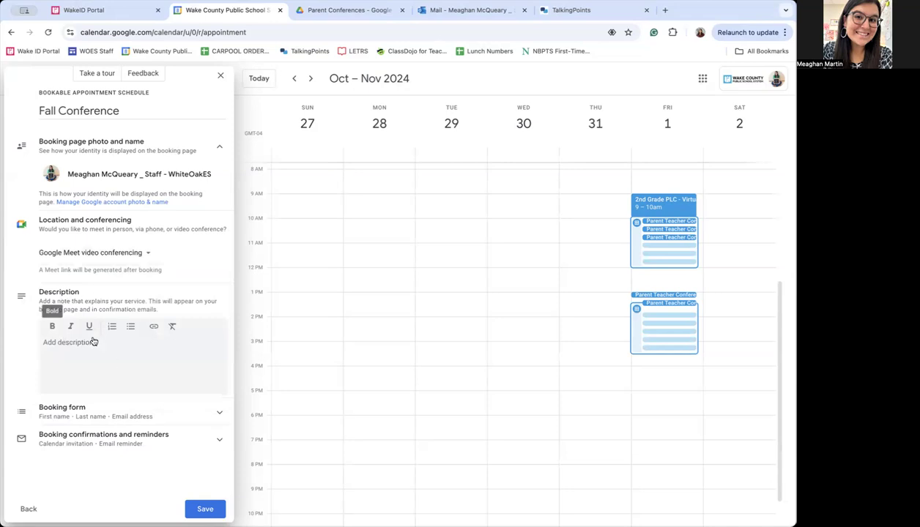
click(141, 357)
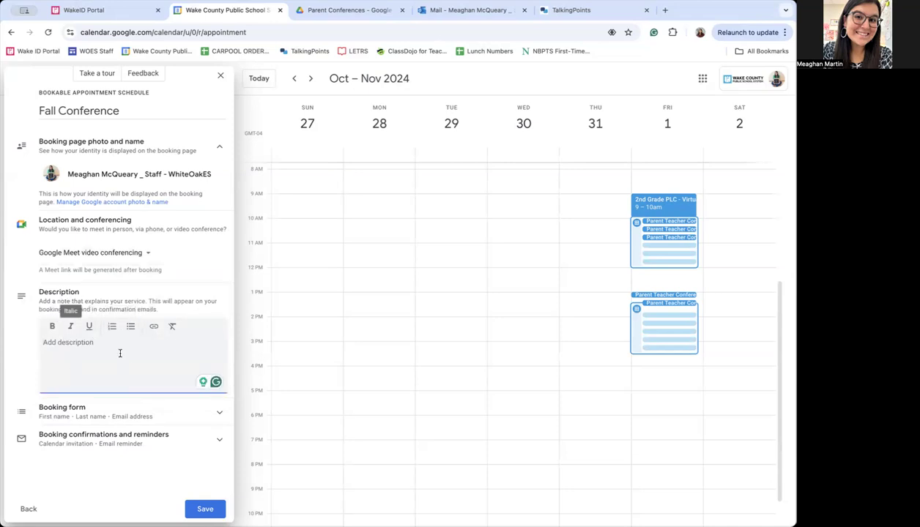
text(H)
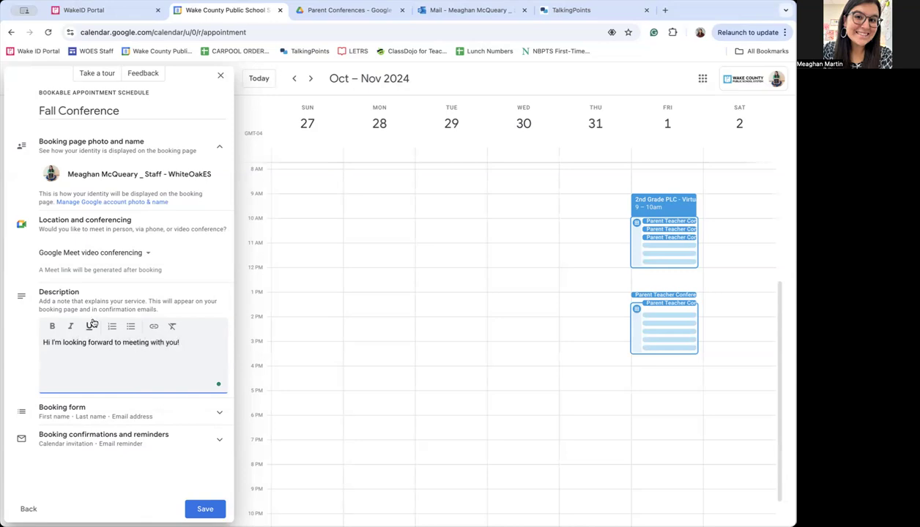
- Add a required custom item named "Student Name" to the booking form
click(99, 417)
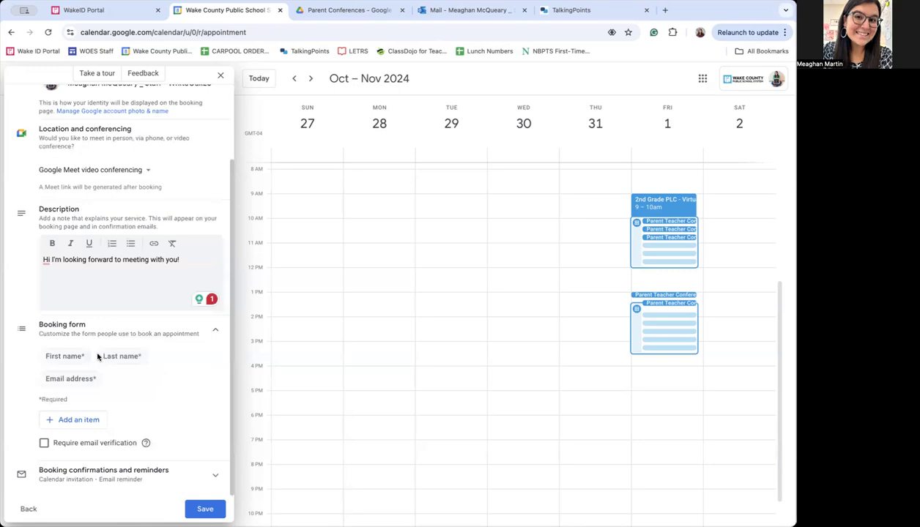
click(73, 420)
click(346, 288)
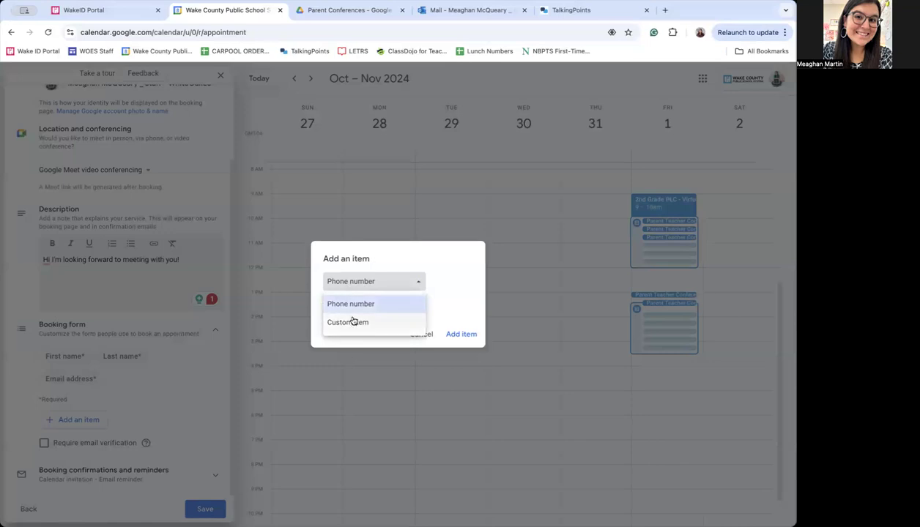
click(353, 322)
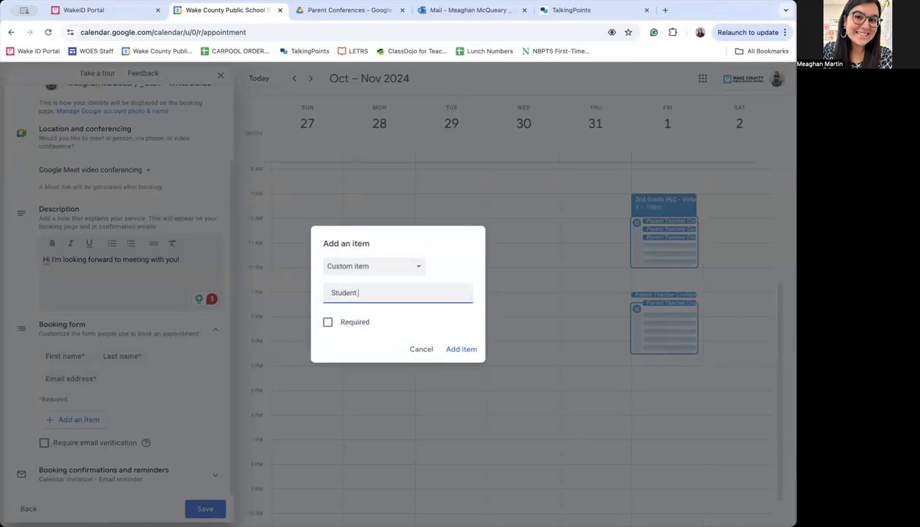
click(327, 322)
click(462, 349)
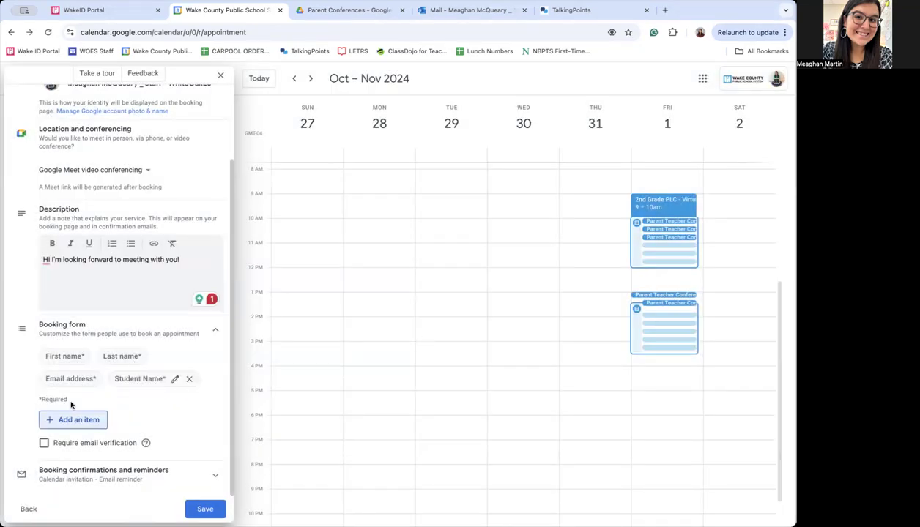
- Add a second email reminder at 10 minutes before in the booking confirmations and reminders, keeping the 1 day before reminder
click(114, 476)
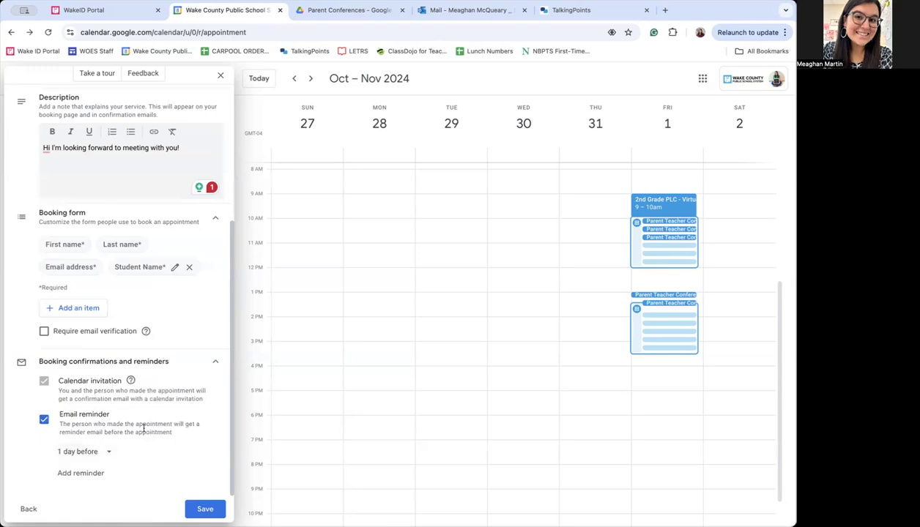
click(110, 449)
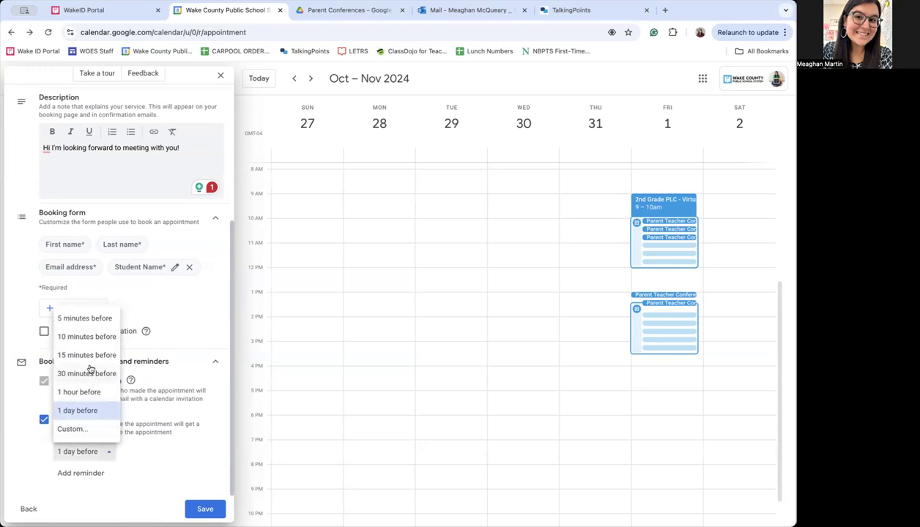
click(167, 400)
click(79, 472)
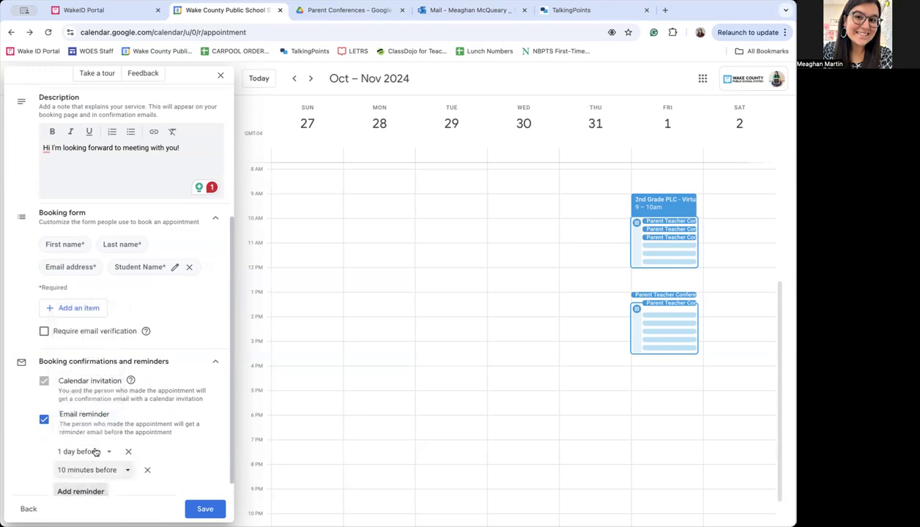
scroll(96, 452, down, 1)
click(123, 452)
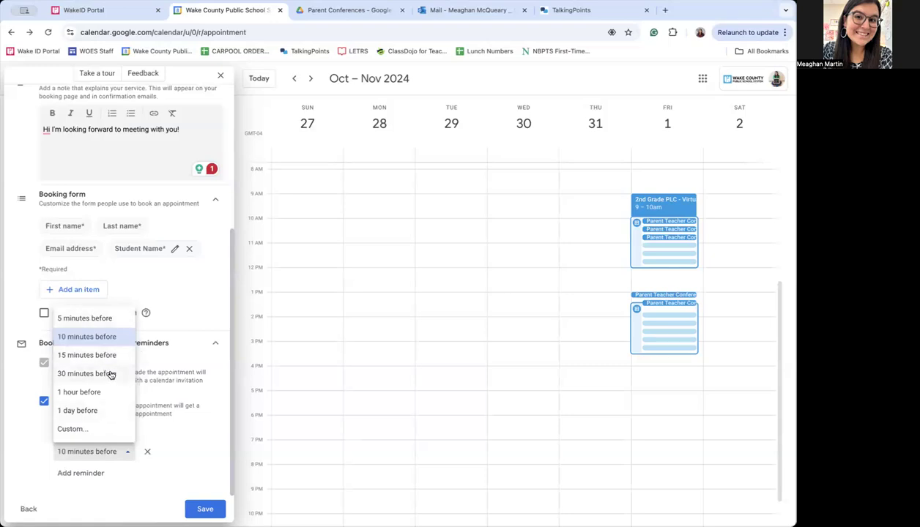
click(132, 443)
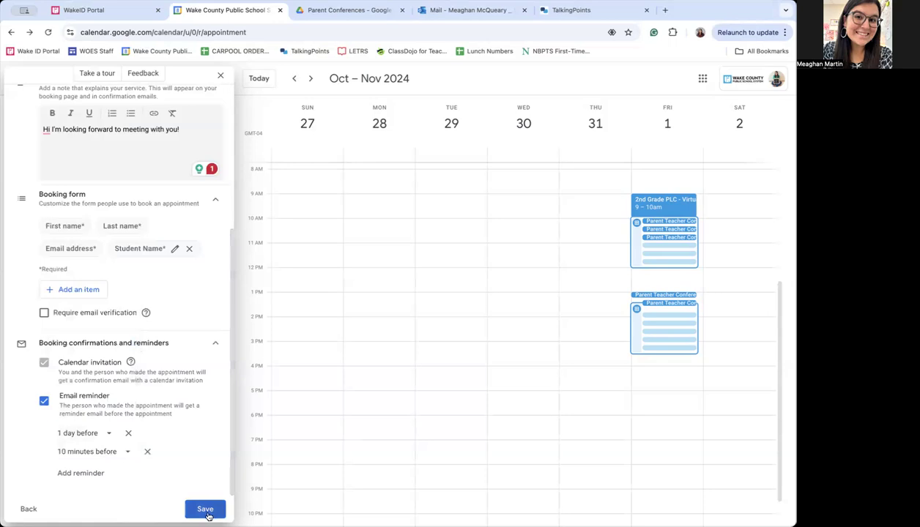
- Close the Fall Conference schedule setup and discard the unsaved changes
click(220, 74)
click(447, 316)
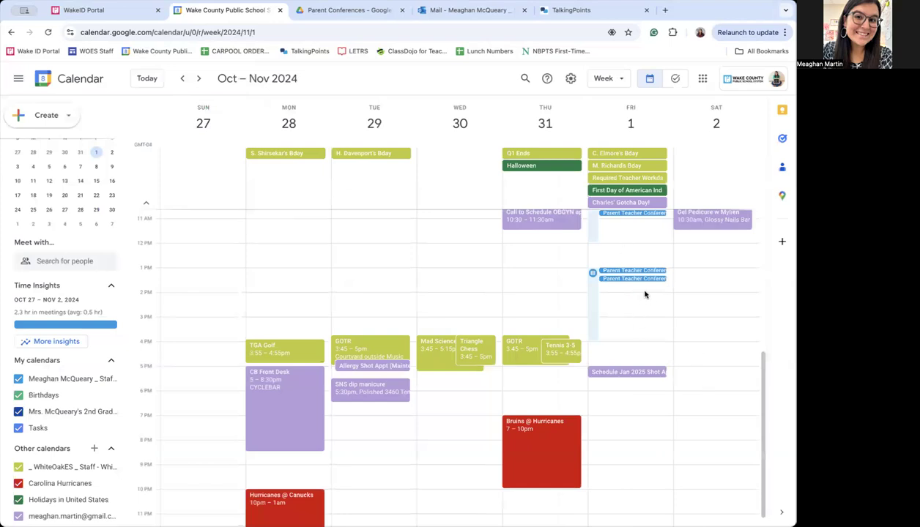
- Review the details of the existing Parent Teacher Conference schedule on November 1 and of its 1:20pm booked appointment
scroll(645, 295, down, 1)
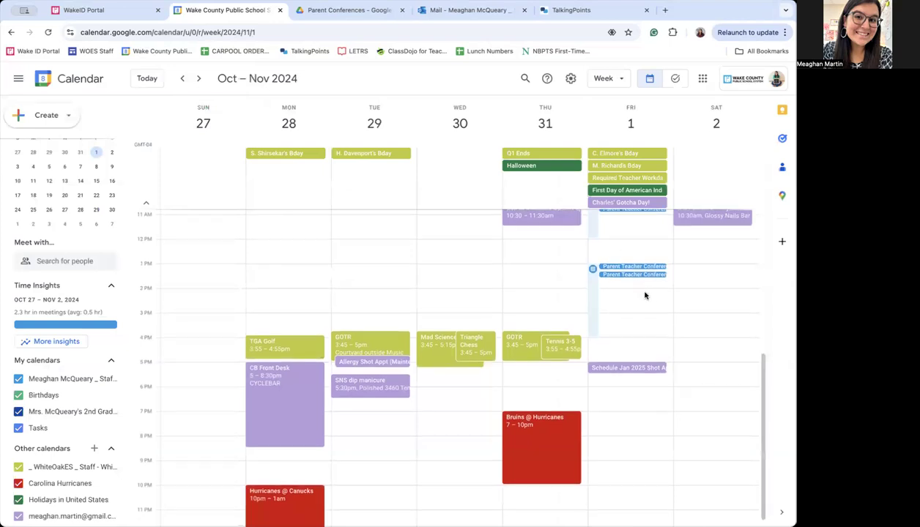
click(595, 282)
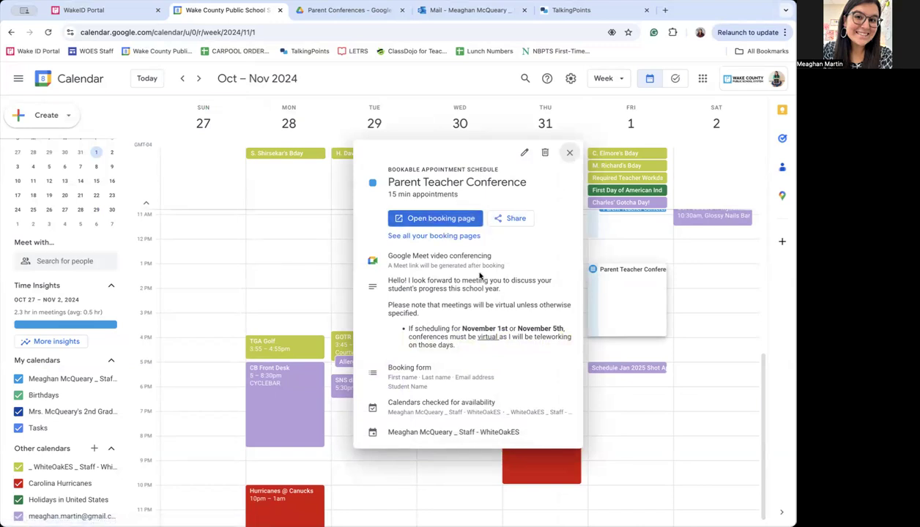
click(568, 153)
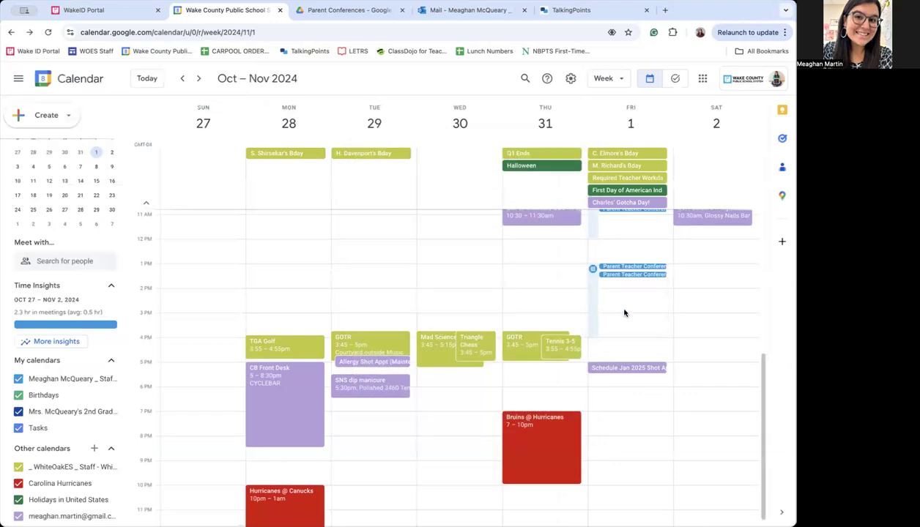
click(644, 274)
click(599, 286)
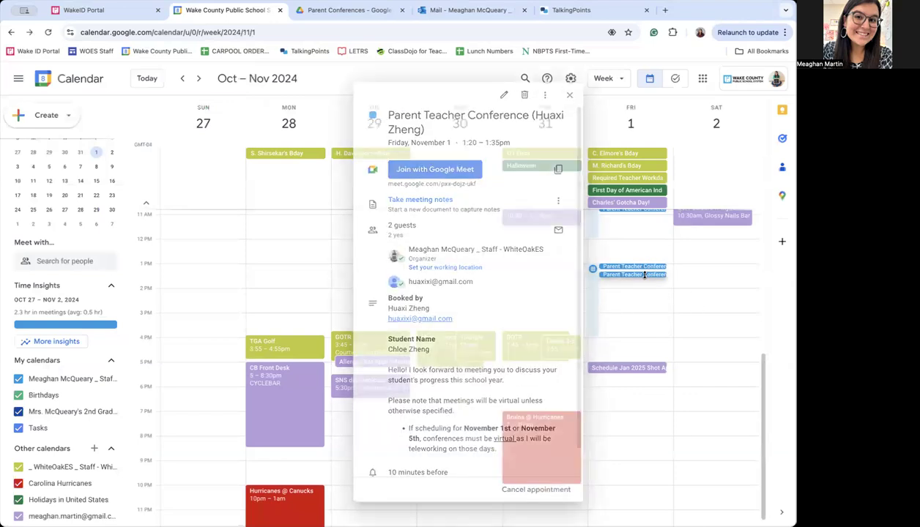
- Copy the single booking page link of the Parent Teacher Conference schedule from its sharing options, and close its details
click(591, 272)
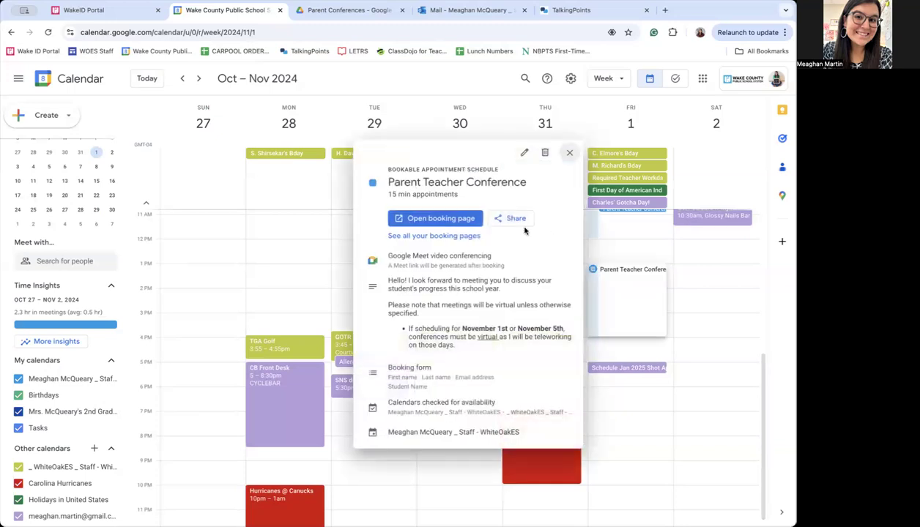
click(513, 218)
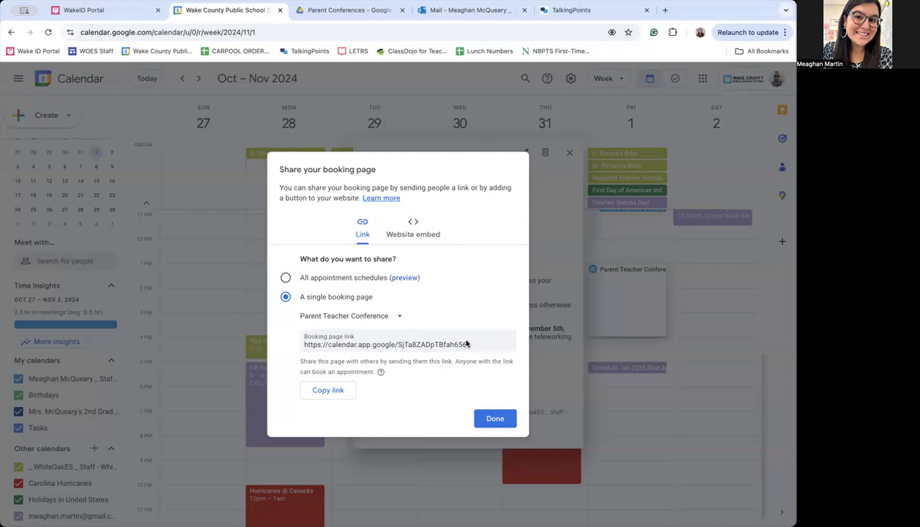
click(328, 390)
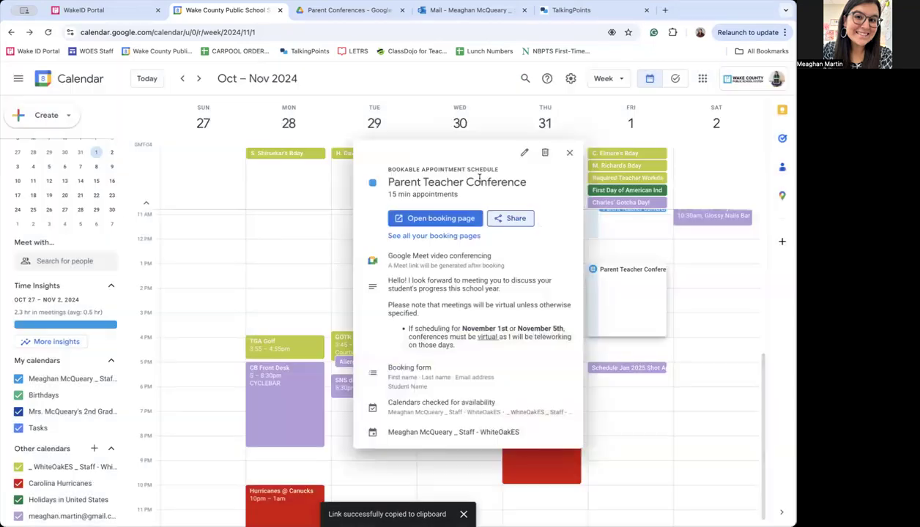
click(496, 419)
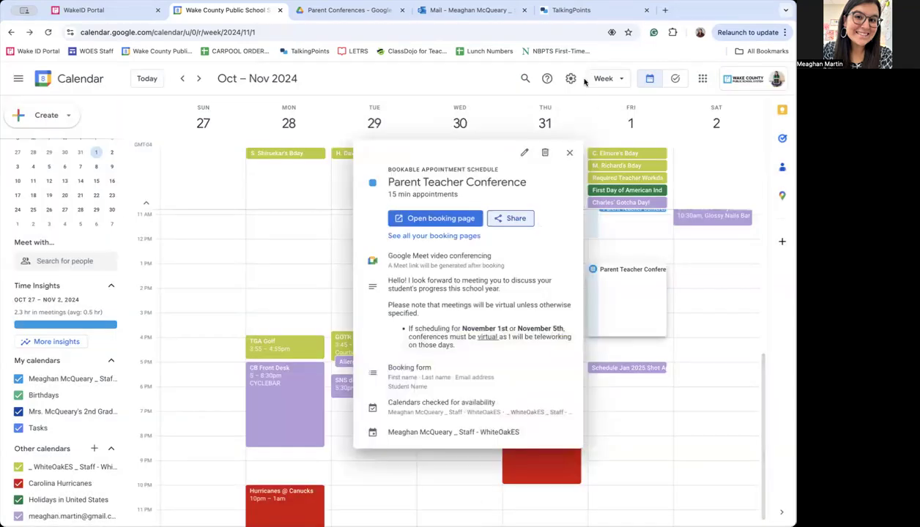
click(569, 152)
- Open the copied booking page link in a new browser tab
click(665, 9)
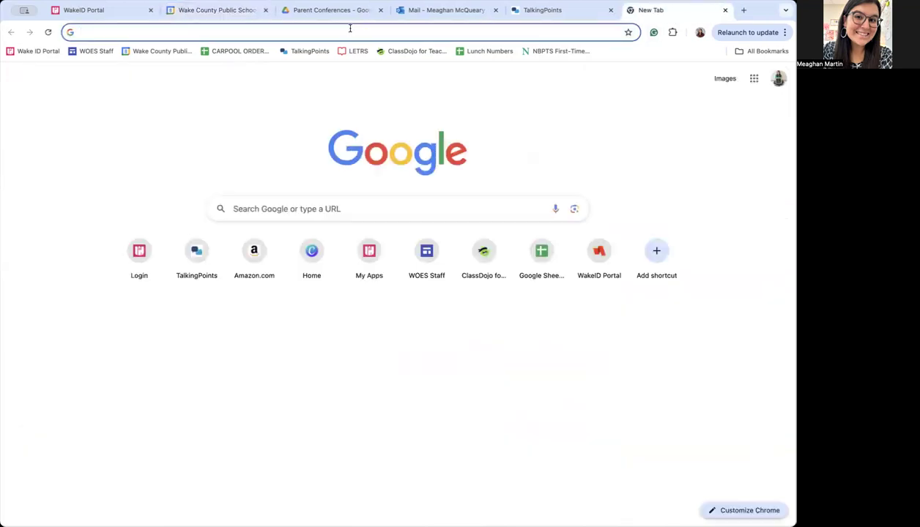
key(ctrl+v)
key(Return)
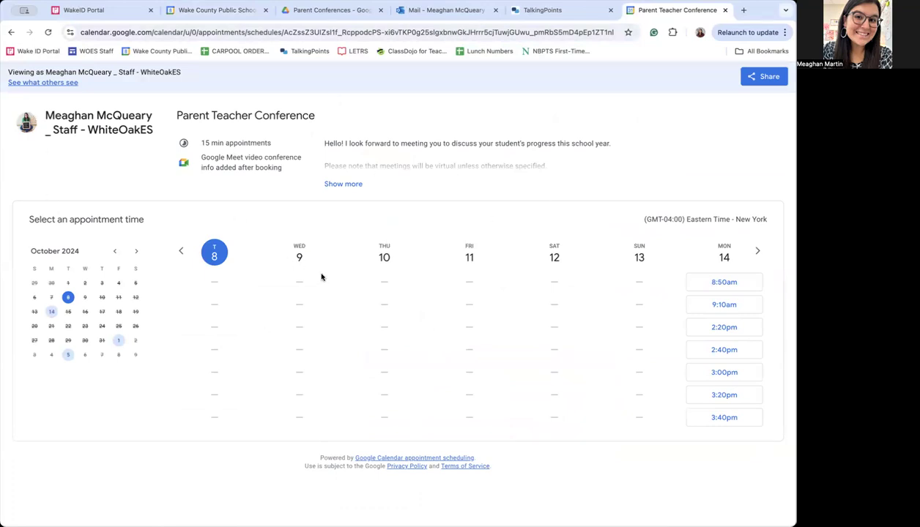
- View the October 14 appointment slots, inspect the booking form for the 8:50am slot, and cancel without booking
click(52, 311)
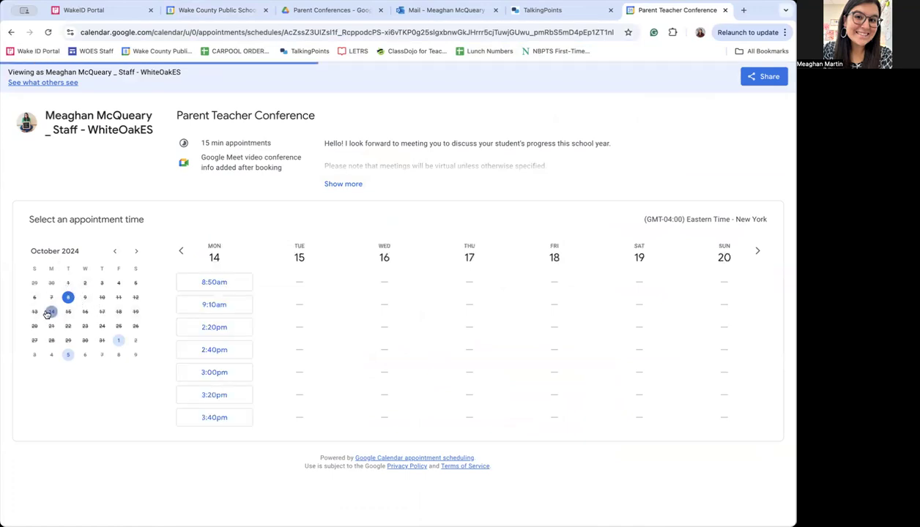
click(214, 284)
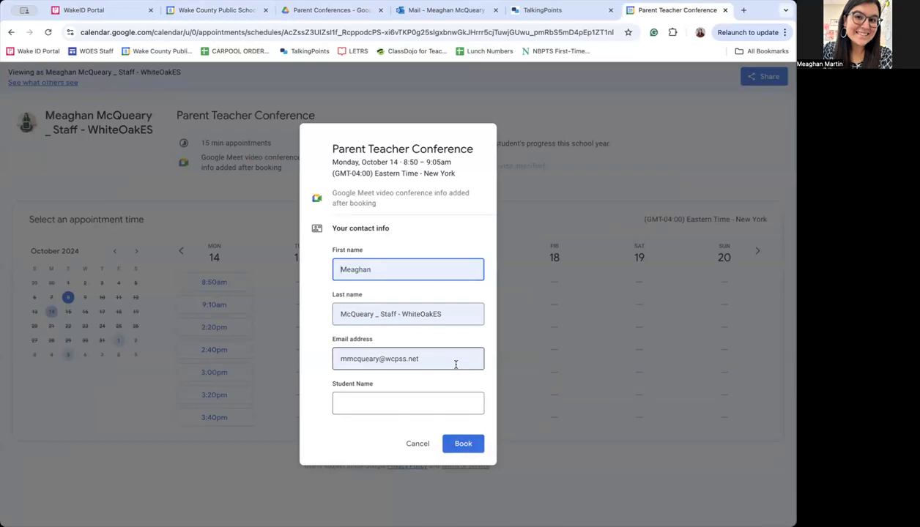
click(419, 443)
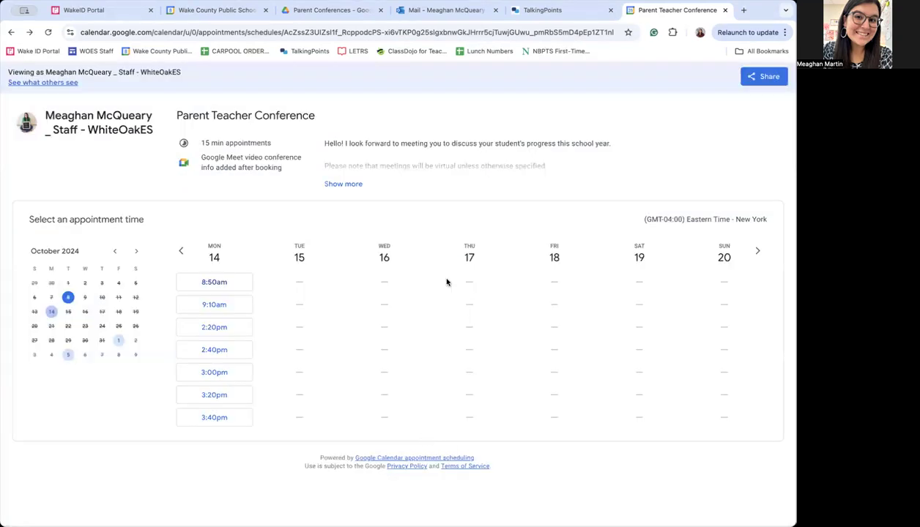
- Return to the calendar and review the details of the 1:00pm Parent Teacher Conference appointment on November 1
click(196, 11)
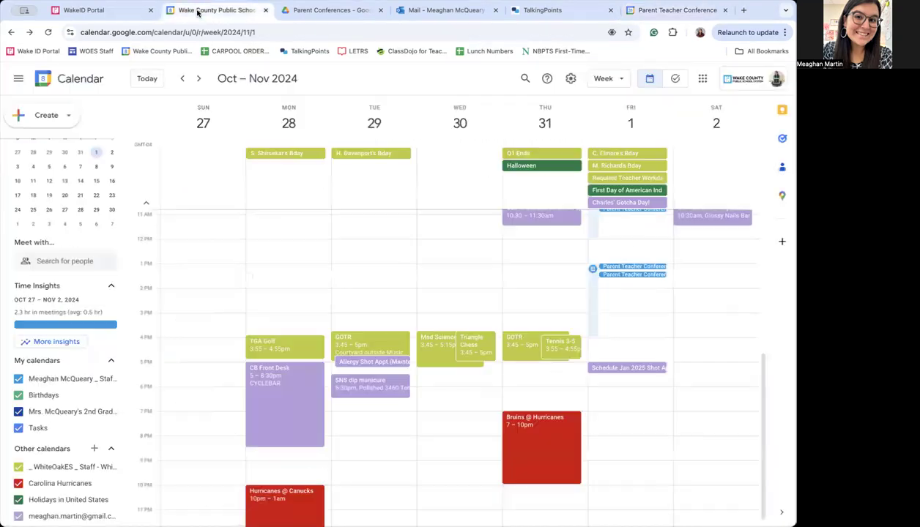
click(624, 267)
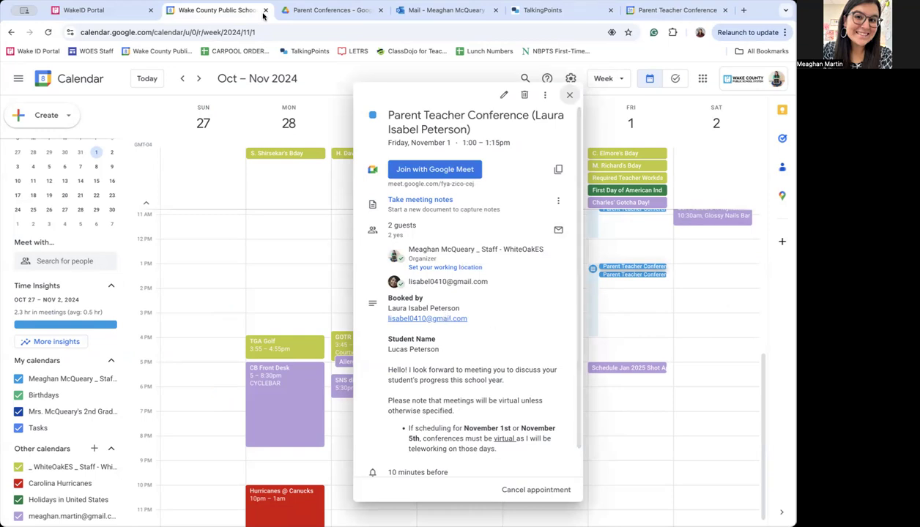
click(312, 66)
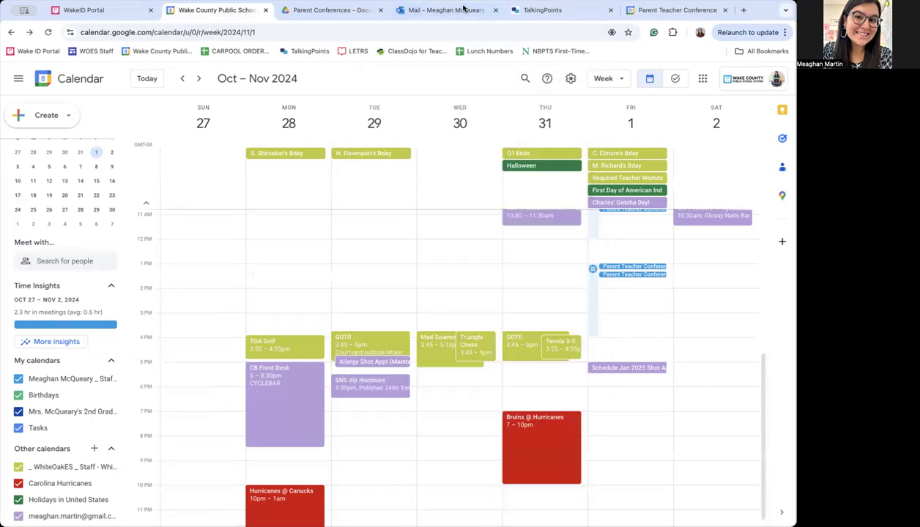